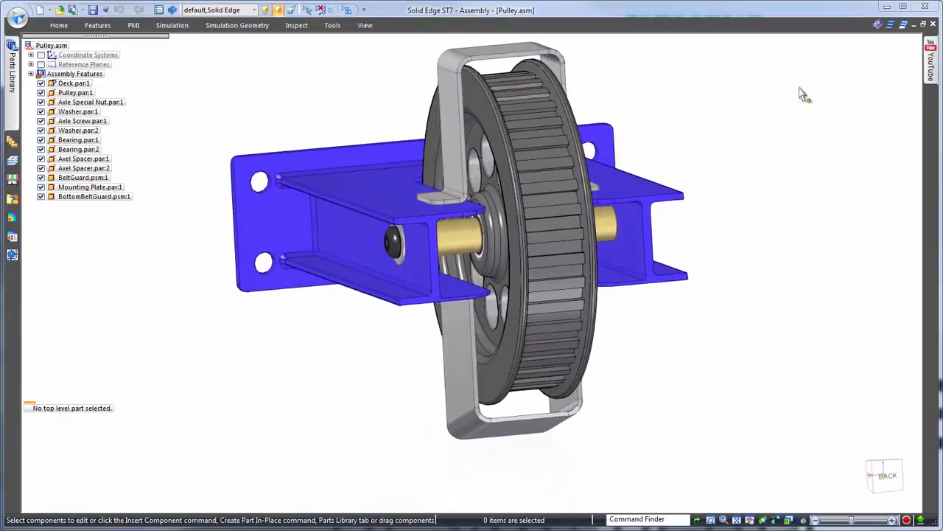
Step: Open the pulley for editing in place within the assembly
{"action": "left_click", "coordinate": [582, 115]}
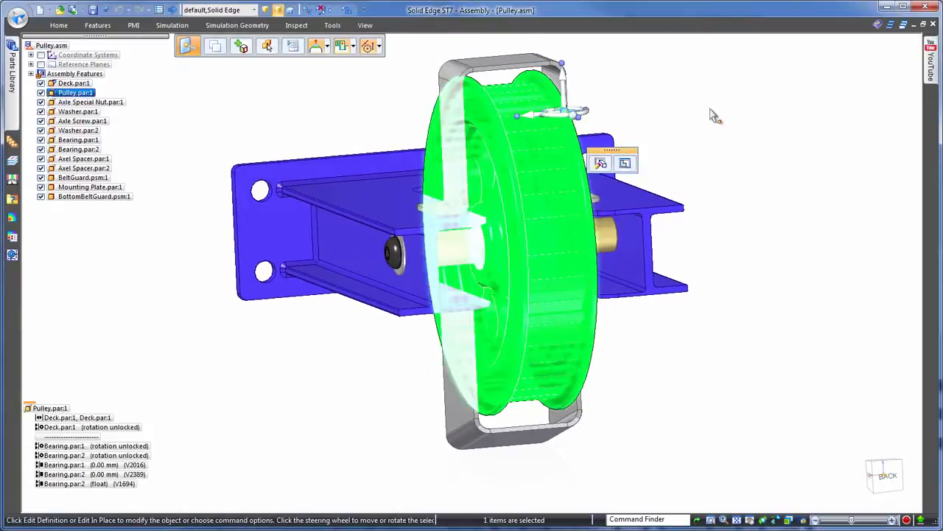
{"action": "left_click", "coordinate": [625, 163]}
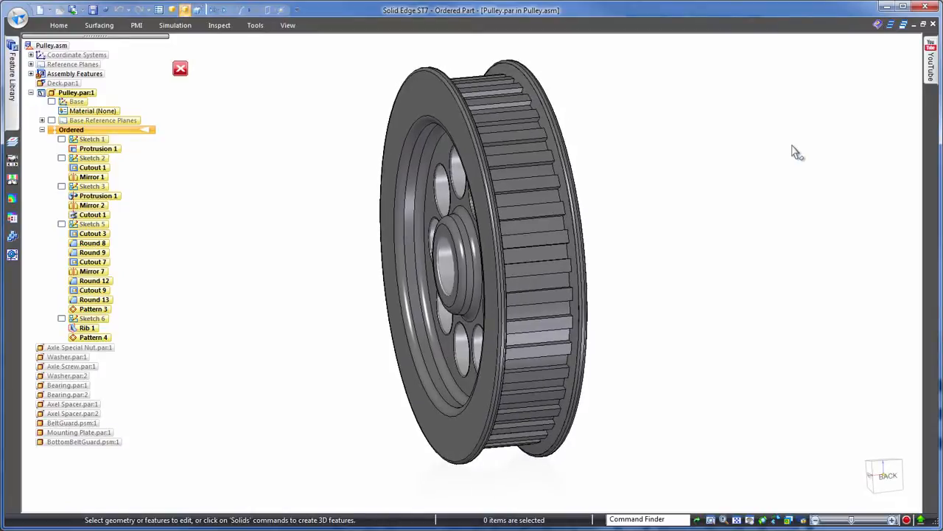
Step: Try a 55 mm width for the pulley's base protrusion with Dynamic Edit, and undo the change
{"action": "left_click", "coordinate": [425, 97]}
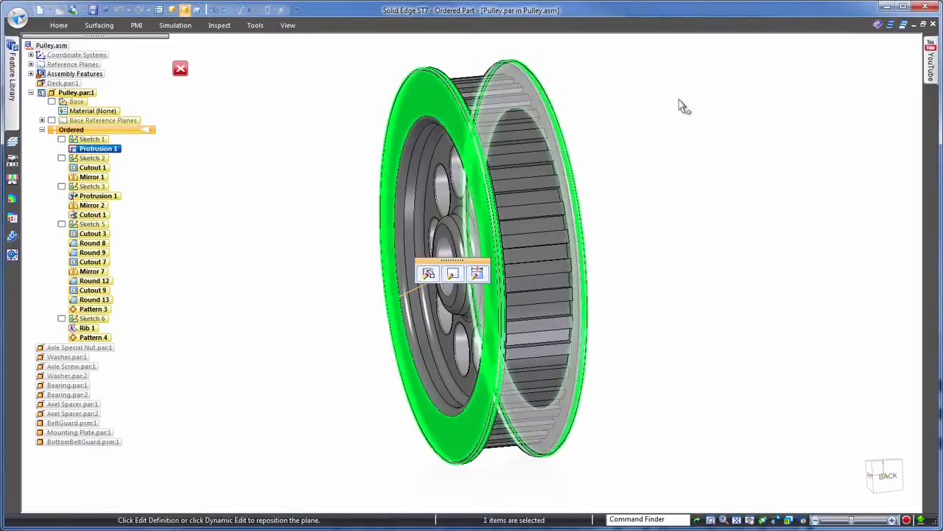
{"action": "left_click", "coordinate": [478, 274]}
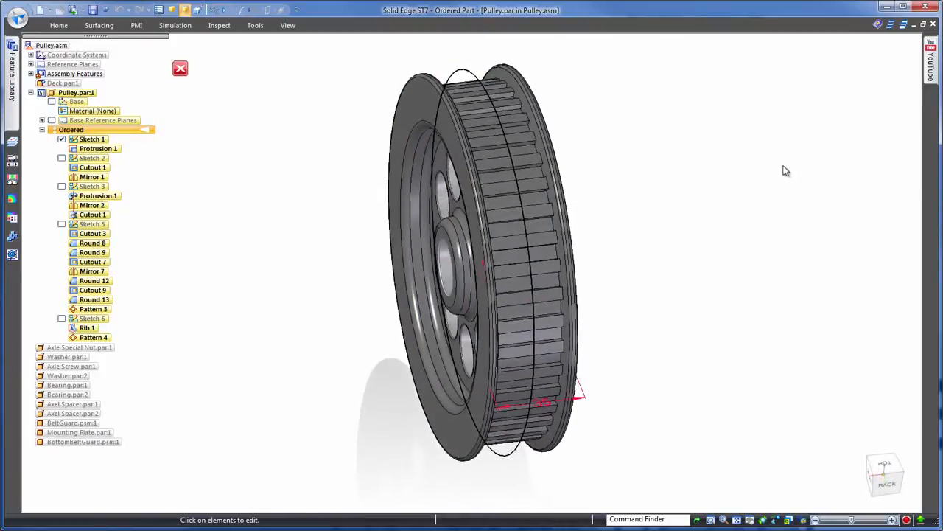
{"action": "left_click", "coordinate": [545, 404]}
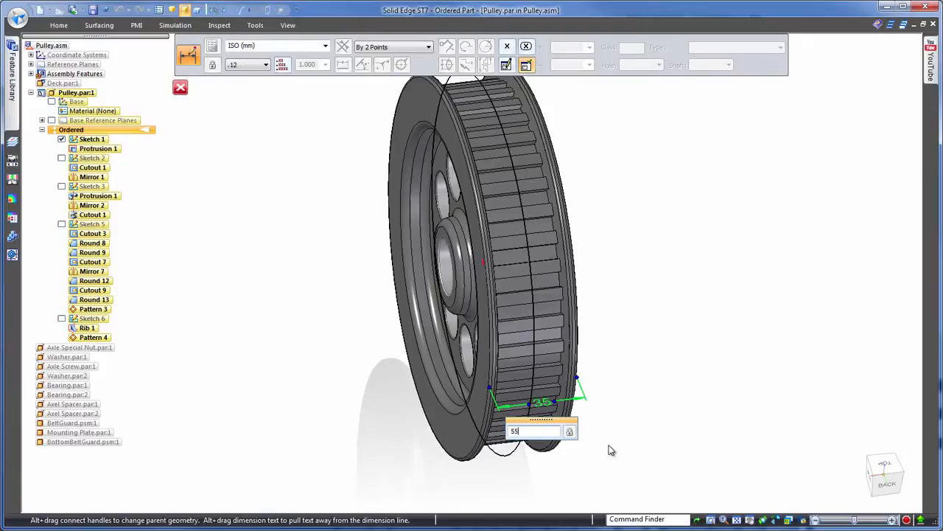
{"action": "type", "text": "55"}
{"action": "key", "text": "Return"}
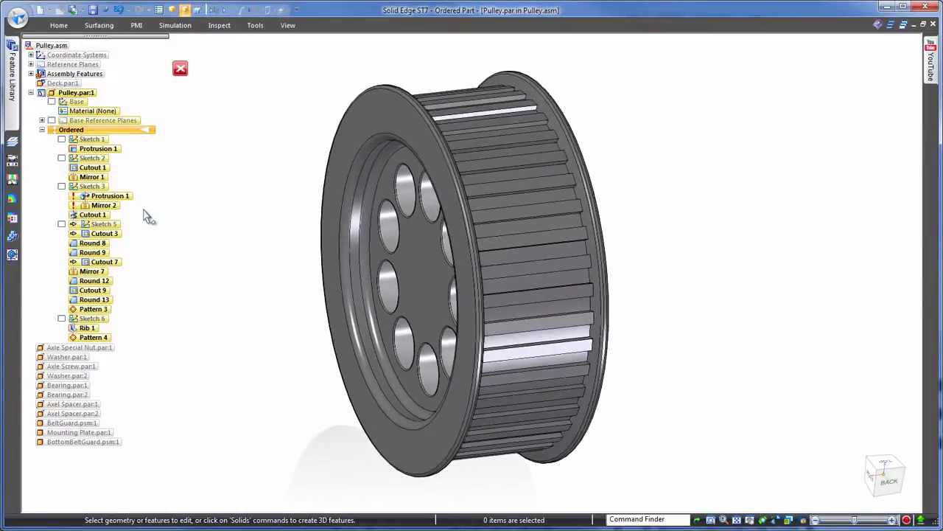
{"action": "left_click", "coordinate": [118, 10]}
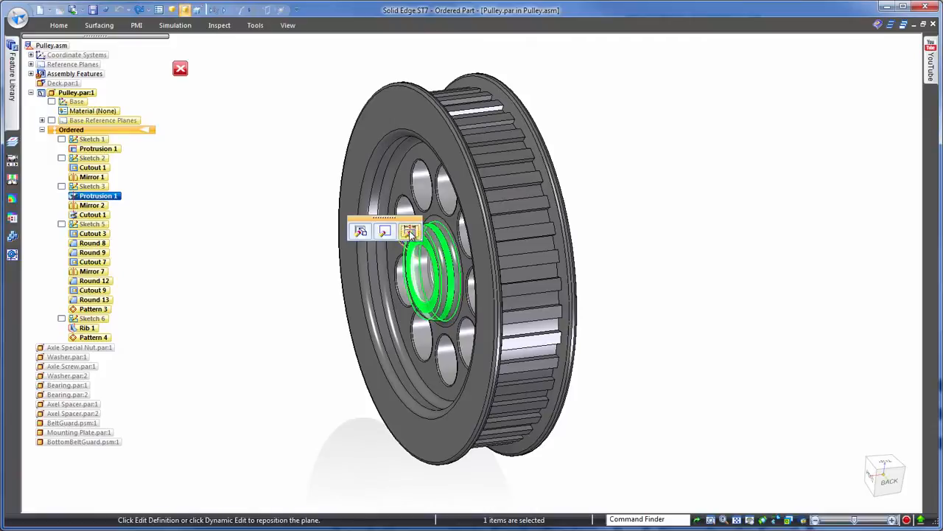
Step: Use Dynamic Edit on the pulley's hub protrusion to set its 10 mm length dimension to 20 mm
{"action": "left_click", "coordinate": [409, 233]}
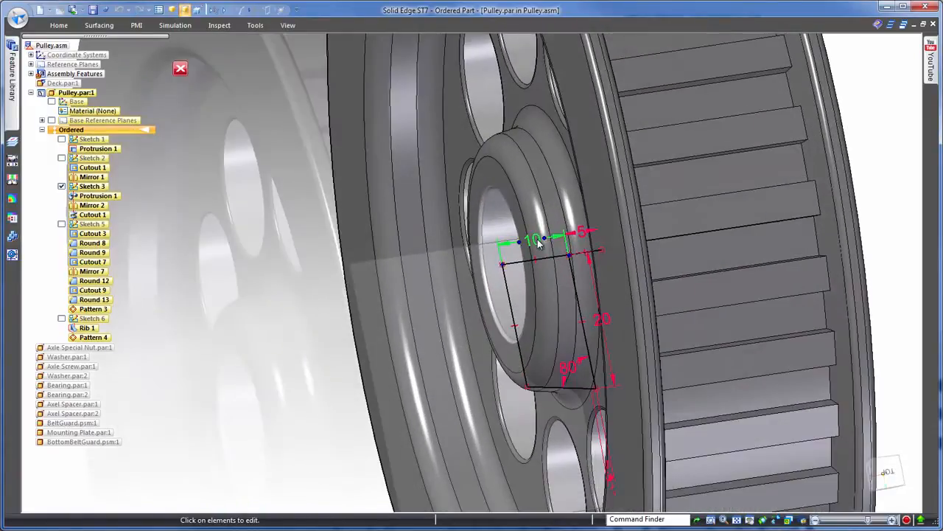
{"action": "left_click", "coordinate": [538, 239]}
{"action": "type", "text": "2"}
{"action": "left_click", "coordinate": [287, 250]}
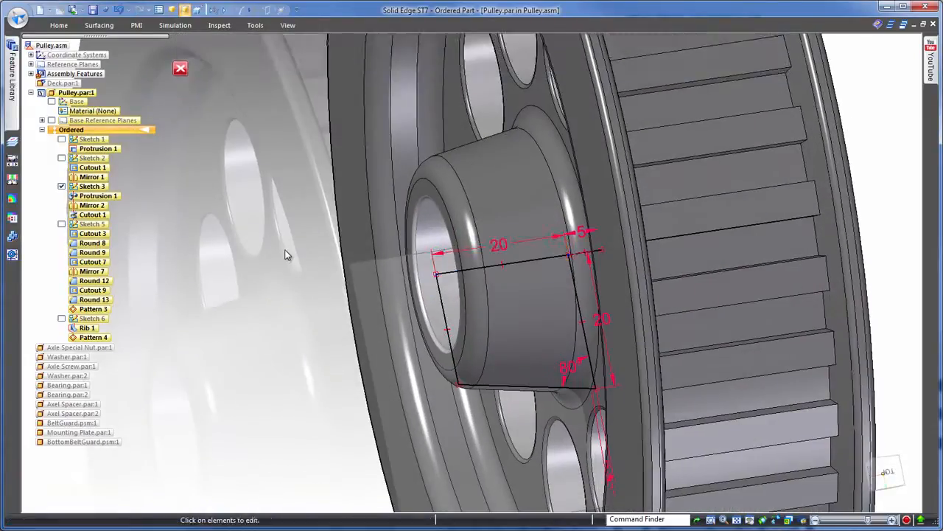
{"action": "left_click", "coordinate": [288, 250]}
Step: Widen the pulley by increasing the 35 mm width dimension of its base protrusion with Dynamic Edit
{"action": "left_click", "coordinate": [407, 103]}
{"action": "left_click", "coordinate": [452, 126]}
{"action": "left_click", "coordinate": [529, 473]}
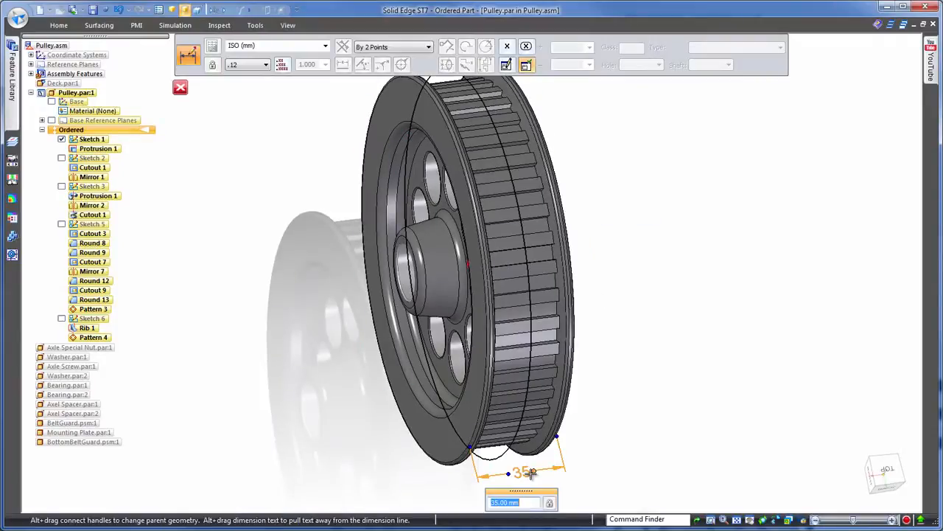
{"action": "key", "text": "Return"}
{"action": "left_click", "coordinate": [740, 297]}
{"action": "left_click", "coordinate": [740, 296]}
Step: Adjust the offset dimension of the pulley's side cutout with Dynamic Edit
{"action": "left_click", "coordinate": [436, 191]}
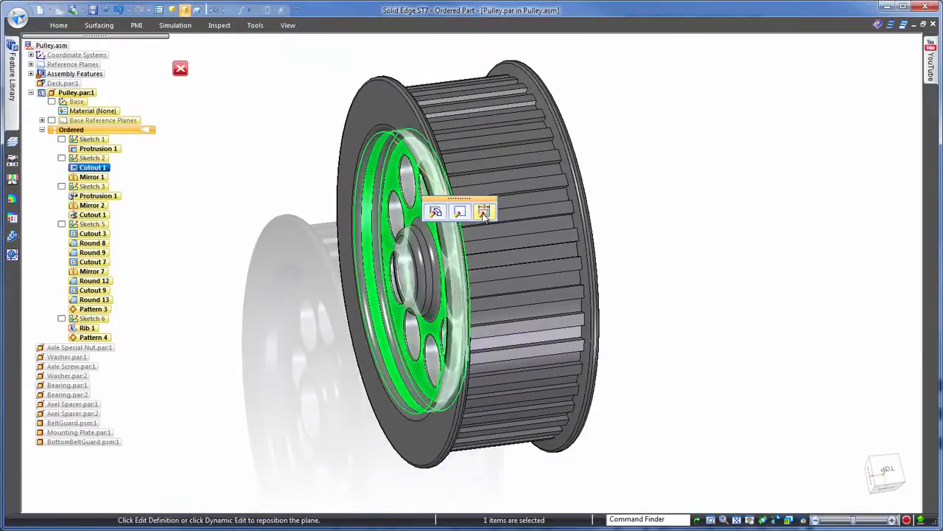
{"action": "left_click", "coordinate": [482, 214]}
{"action": "left_click", "coordinate": [453, 433]}
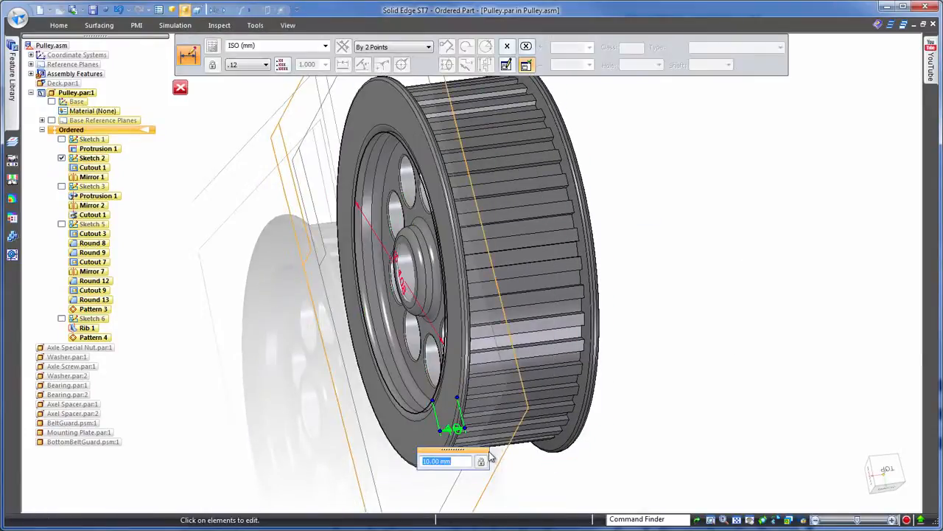
{"action": "left_click", "coordinate": [734, 323]}
{"action": "left_click", "coordinate": [736, 324]}
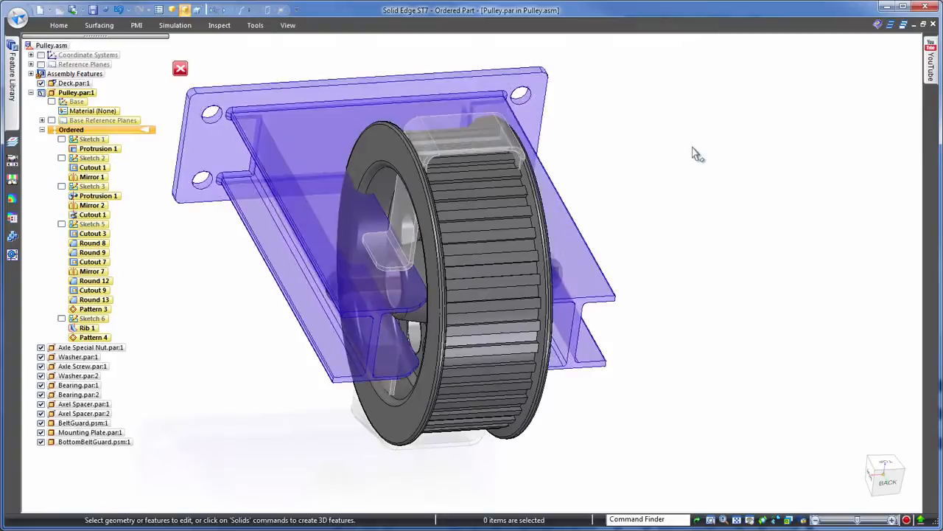
Step: Finish editing the pulley in place and examine its fit in the assembly from the back
{"action": "left_click", "coordinate": [180, 70]}
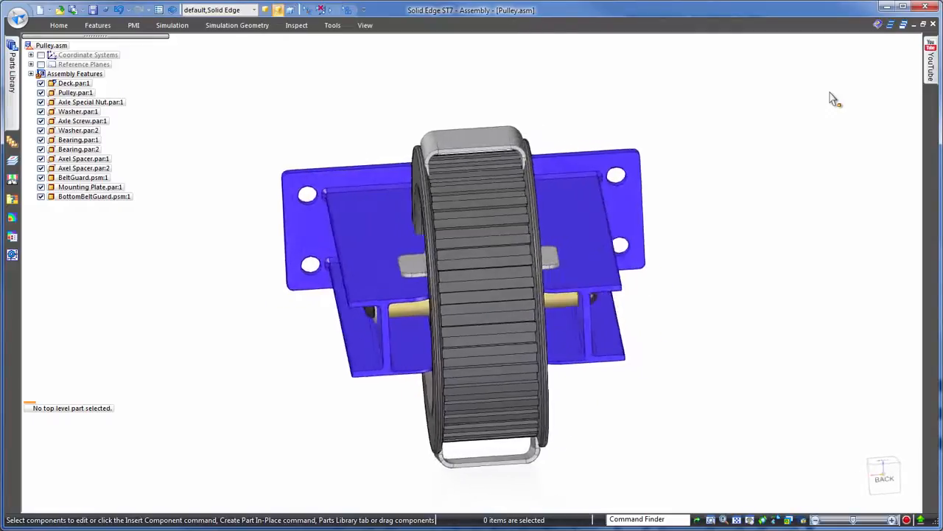
{"action": "left_click", "coordinate": [885, 477]}
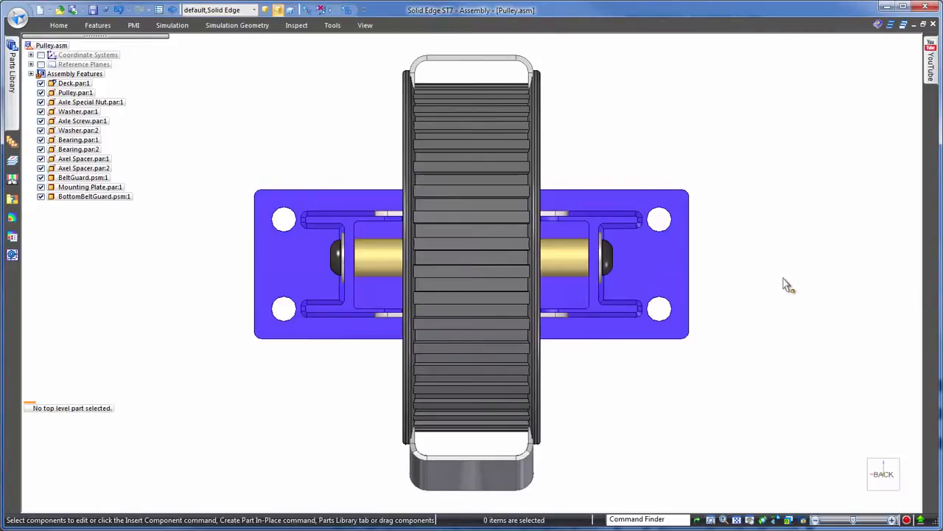
{"action": "key", "text": "Home"}
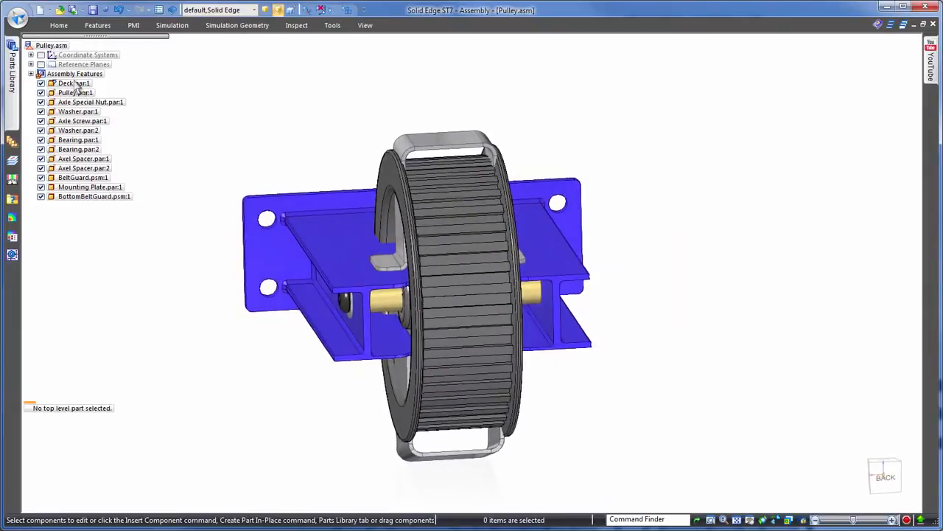
Step: Hide the pulley in the assembly
{"action": "left_click", "coordinate": [41, 93]}
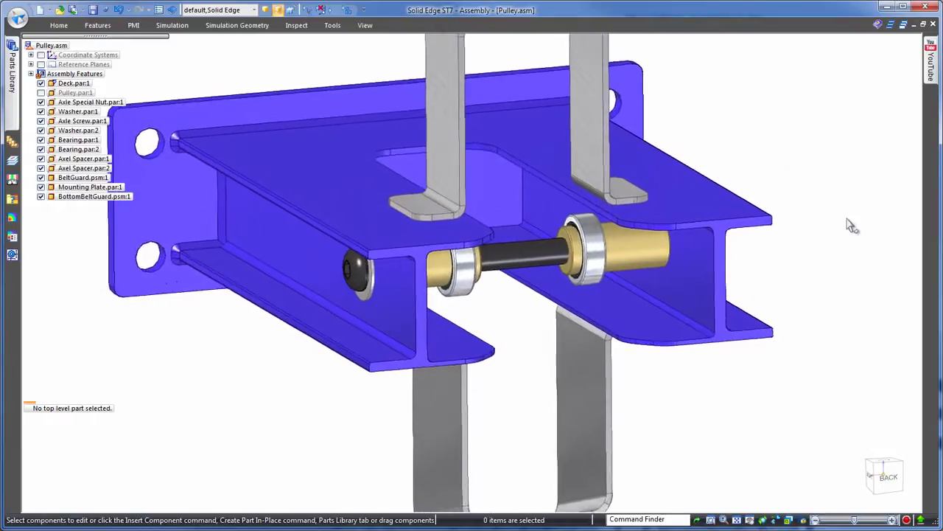
{"action": "left_click", "coordinate": [522, 305]}
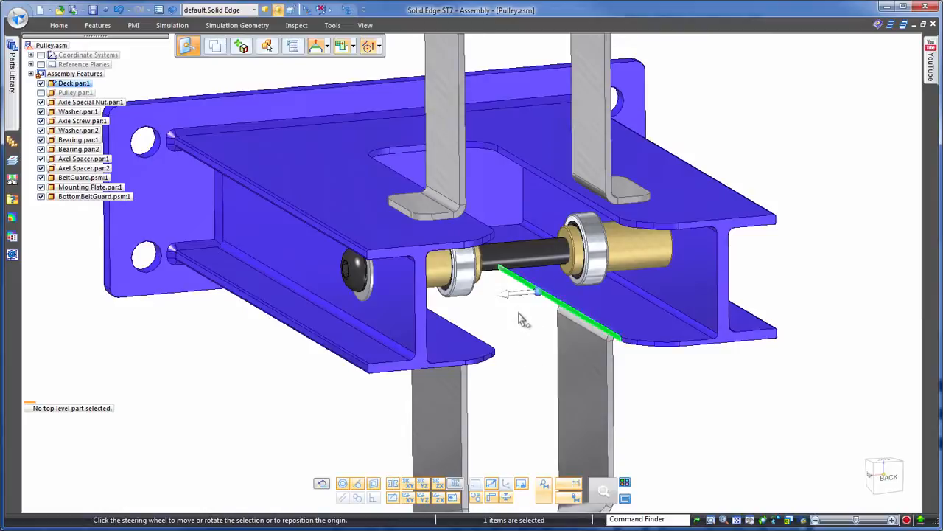
{"action": "left_click", "coordinate": [514, 302]}
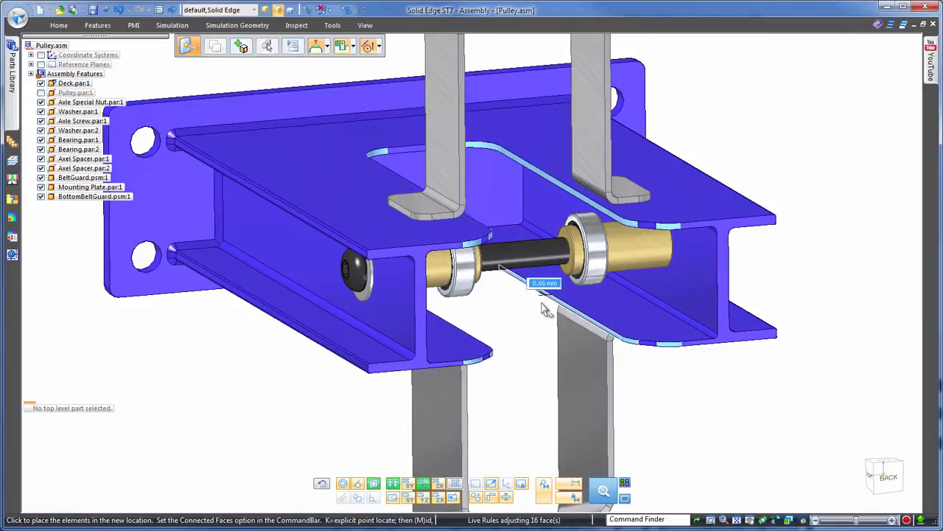
{"action": "left_click", "coordinate": [541, 301]}
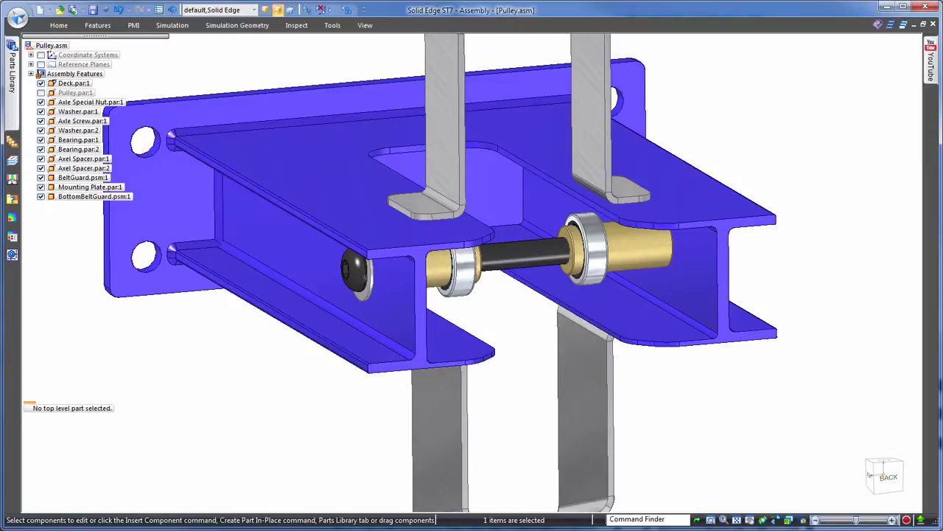
Step: Move the matching side faces of the deck slot, axle spacer, top belt guard and bottom belt guard outward together by about 6.6 mm
{"action": "left_click", "coordinate": [543, 295]}
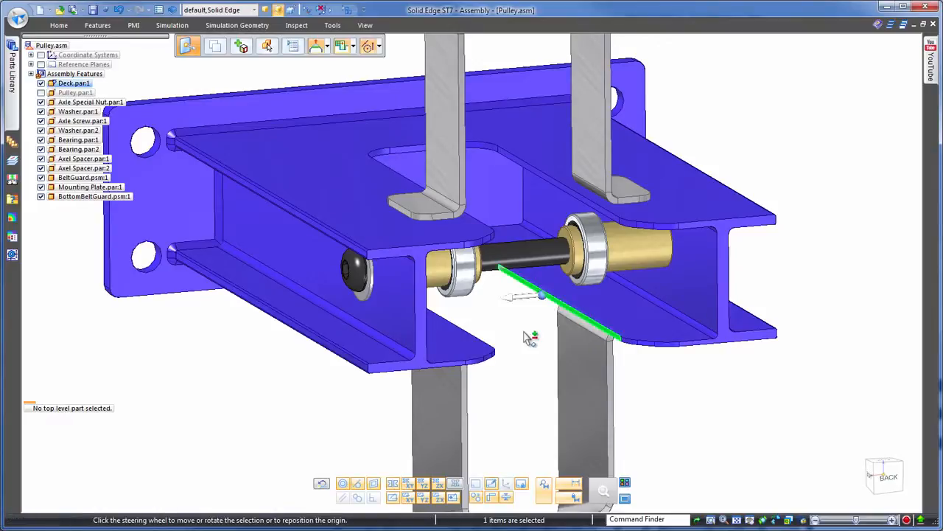
{"action": "left_click", "coordinate": [568, 273]}
{"action": "middle_click_drag", "start_coordinate": [850, 94], "coordinate": [641, 52]}
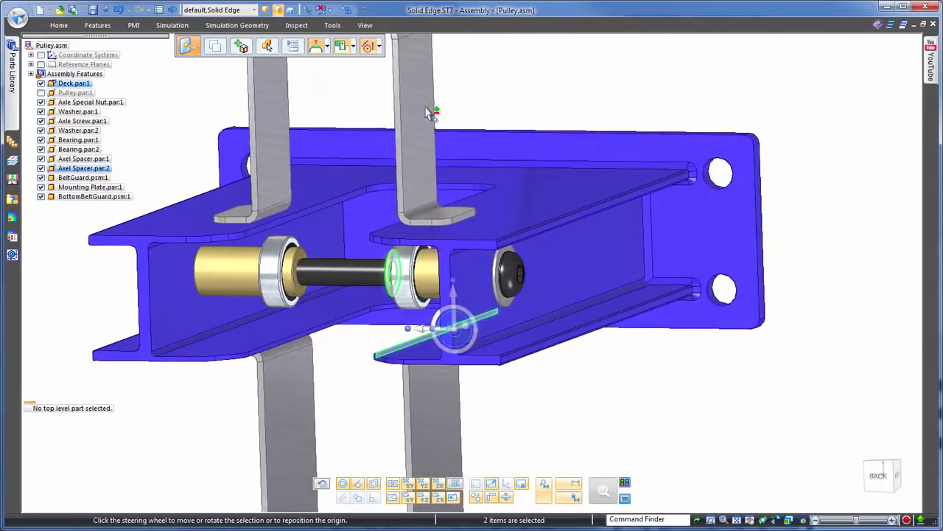
{"action": "left_click", "coordinate": [464, 215], "text": "ctrl"}
{"action": "left_click", "coordinate": [469, 220]}
{"action": "middle_click_drag", "start_coordinate": [821, 89], "coordinate": [558, 213]}
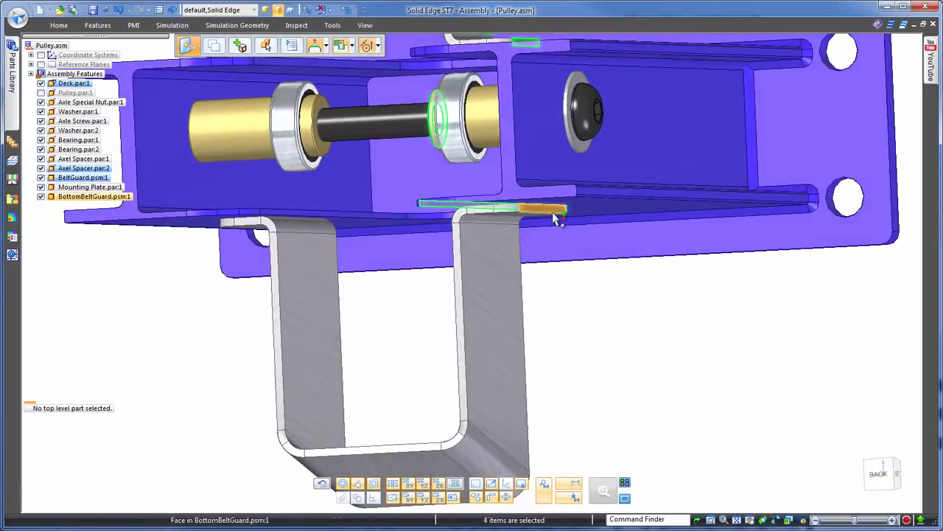
{"action": "left_click", "coordinate": [553, 210]}
{"action": "left_click", "coordinate": [497, 294]}
{"action": "middle_click_drag", "start_coordinate": [685, 375], "coordinate": [728, 80]}
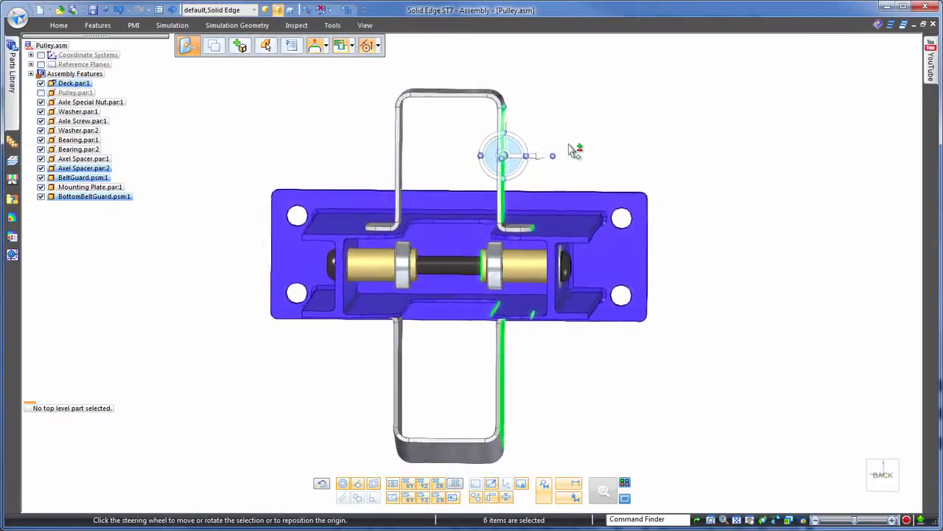
{"action": "left_click", "coordinate": [547, 166]}
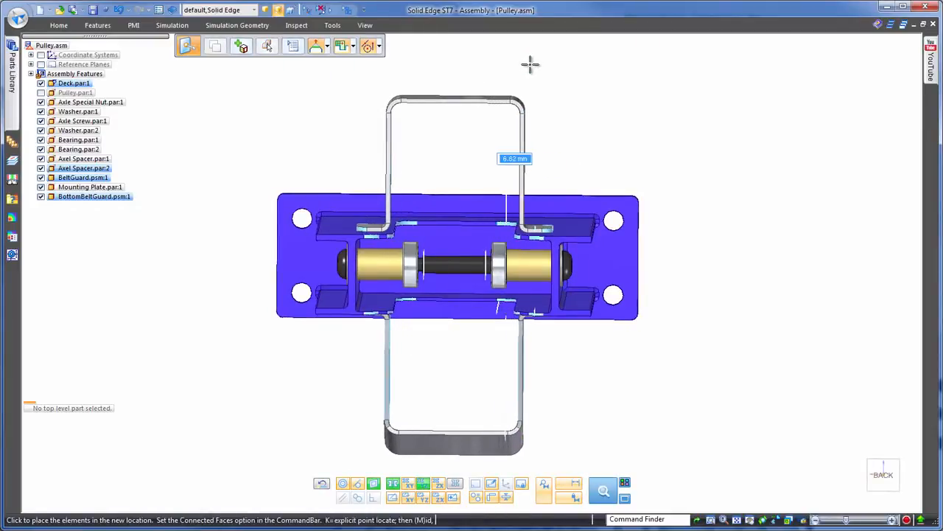
{"action": "left_click", "coordinate": [530, 65]}
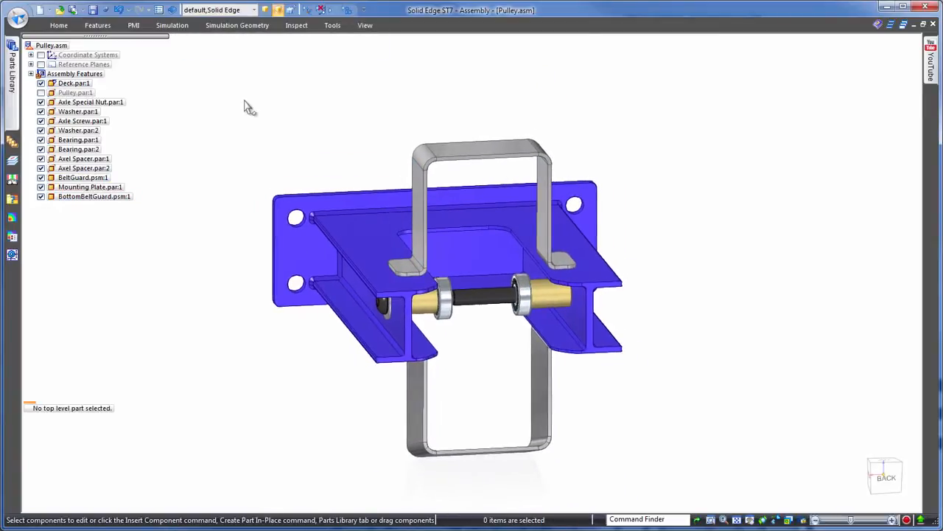
Step: Show the pulley again and make the bottom belt guard's rear edge face coplanar with the top belt guard's rear edge face
{"action": "left_click", "coordinate": [40, 92]}
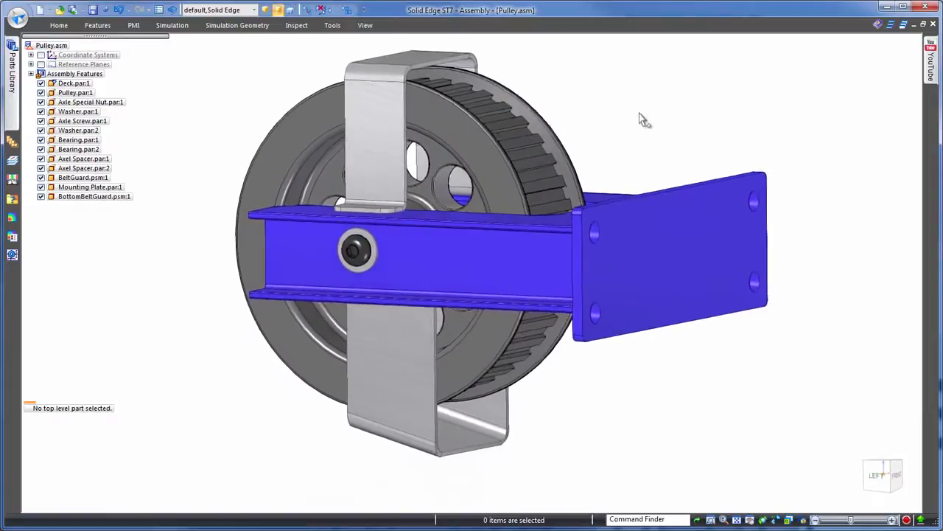
{"action": "left_click", "coordinate": [446, 379]}
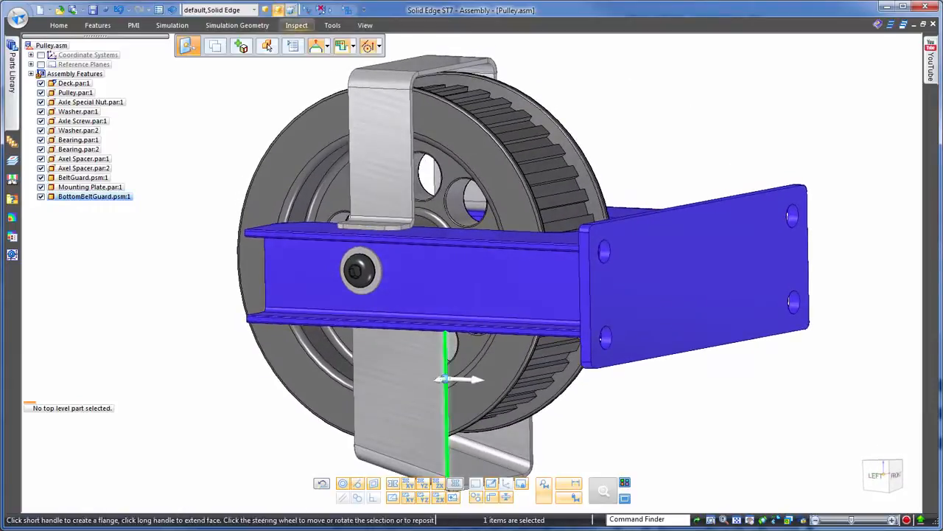
{"action": "left_click", "coordinate": [54, 25]}
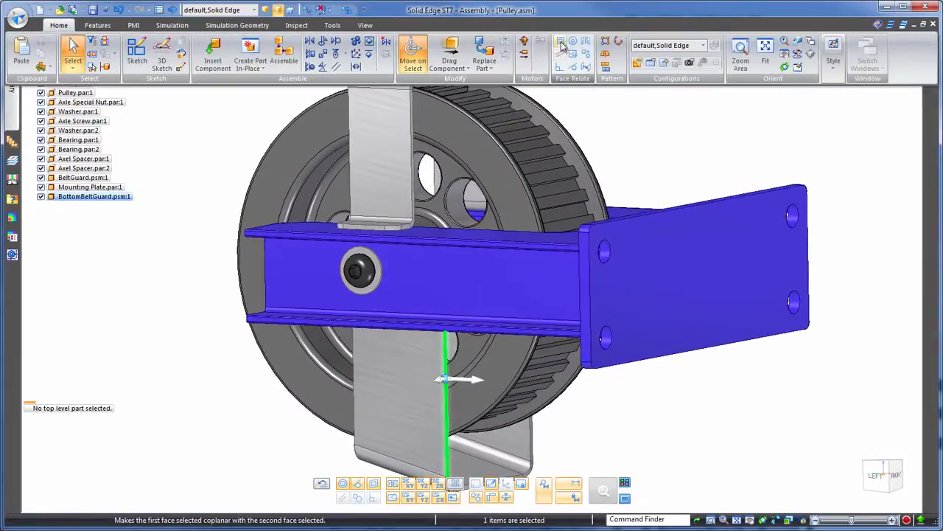
{"action": "left_click", "coordinate": [562, 43]}
{"action": "left_click", "coordinate": [415, 148]}
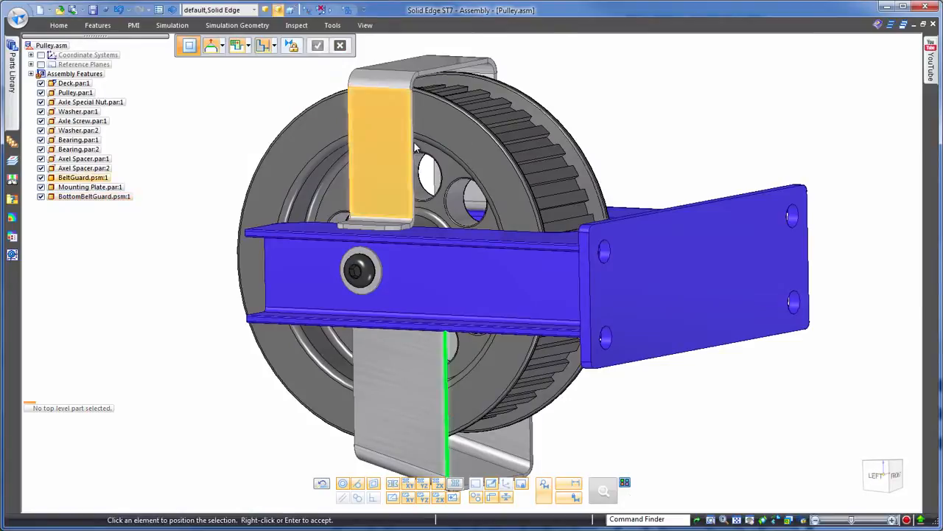
{"action": "right_click", "coordinate": [414, 148]}
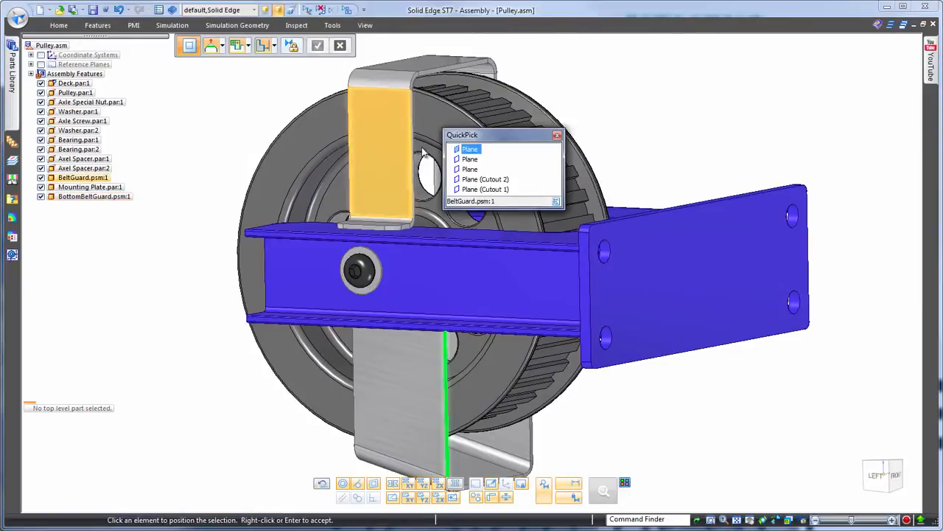
{"action": "left_click", "coordinate": [461, 159]}
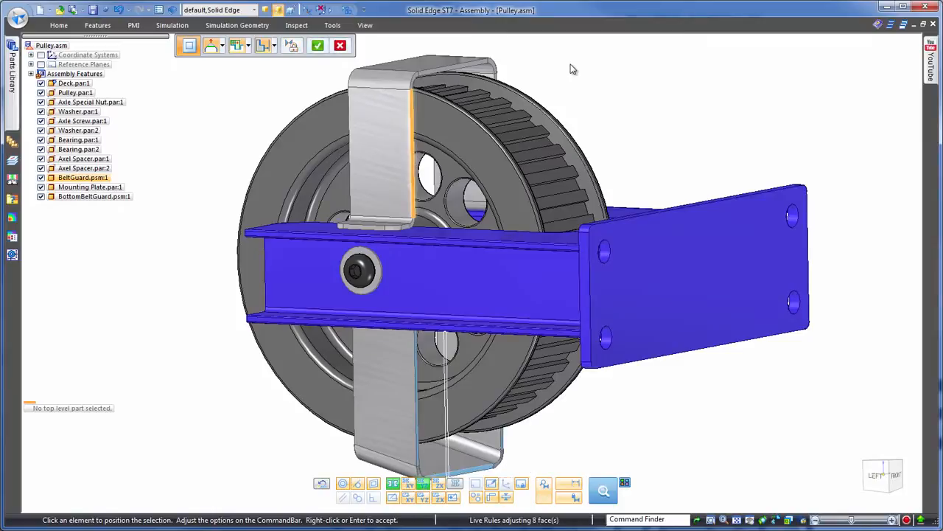
{"action": "right_click", "coordinate": [573, 68]}
{"action": "middle_click", "coordinate": [572, 68]}
{"action": "middle_click", "coordinate": [572, 68]}
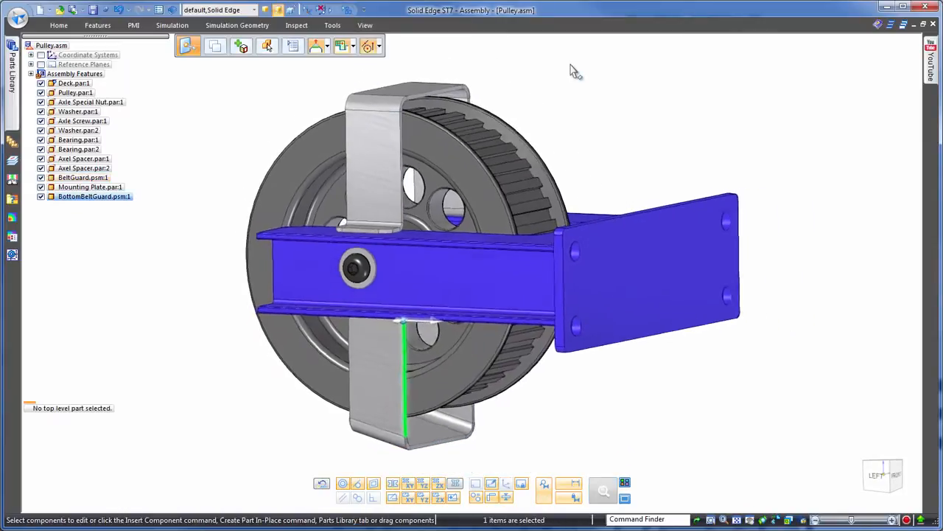
Step: Select all faces coplanar with the bottom belt guard's rear edge and align them coplanar with the rear face of the deck's pulley slot
{"action": "key", "text": "space"}
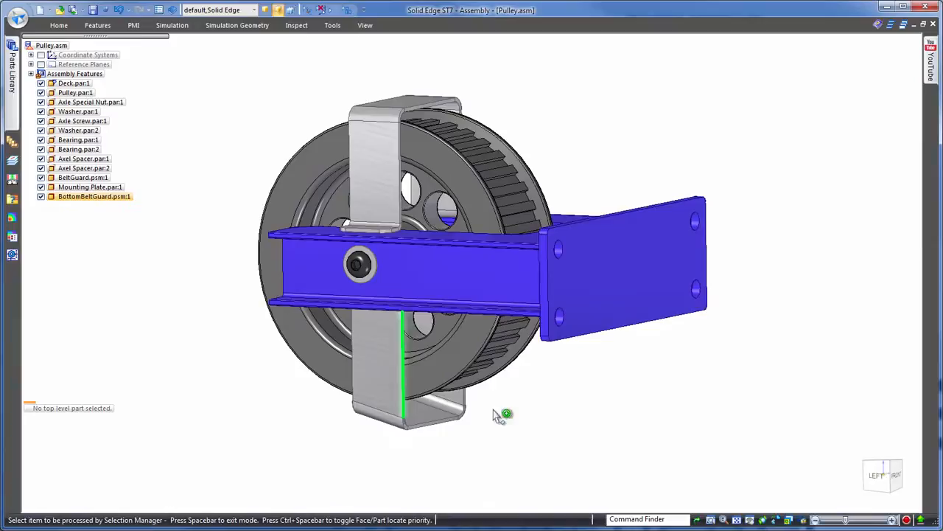
{"action": "left_click", "coordinate": [410, 374]}
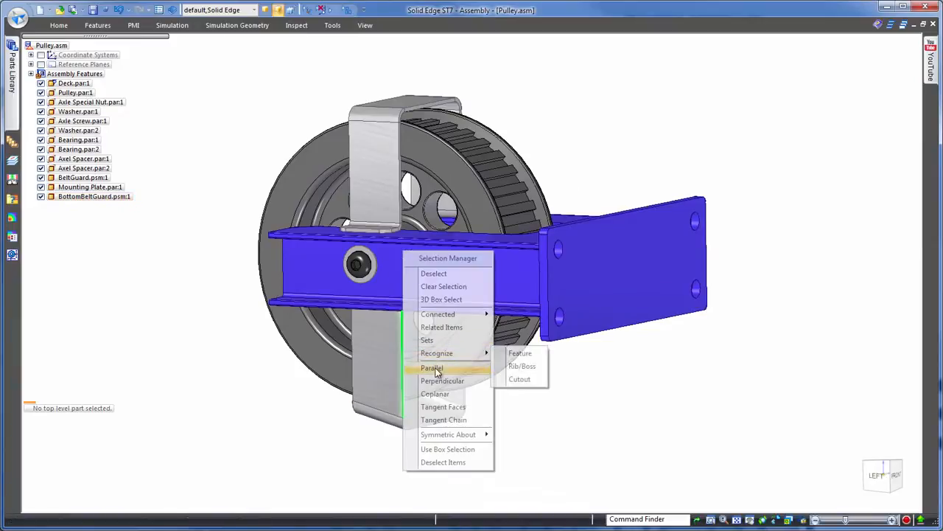
{"action": "left_click", "coordinate": [436, 394]}
{"action": "middle_click_drag", "start_coordinate": [640, 122], "coordinate": [672, 99]}
{"action": "key", "text": "space"}
{"action": "left_click", "coordinate": [53, 29]}
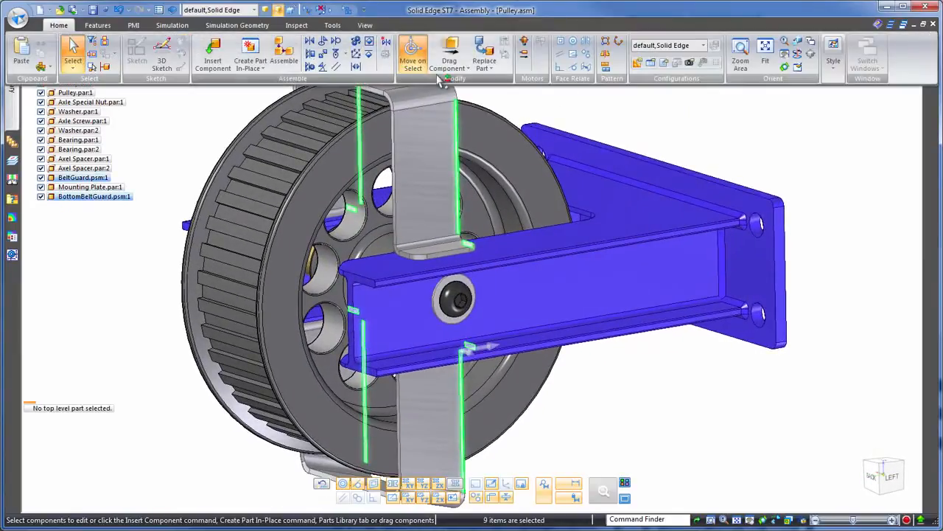
{"action": "left_click", "coordinate": [571, 54]}
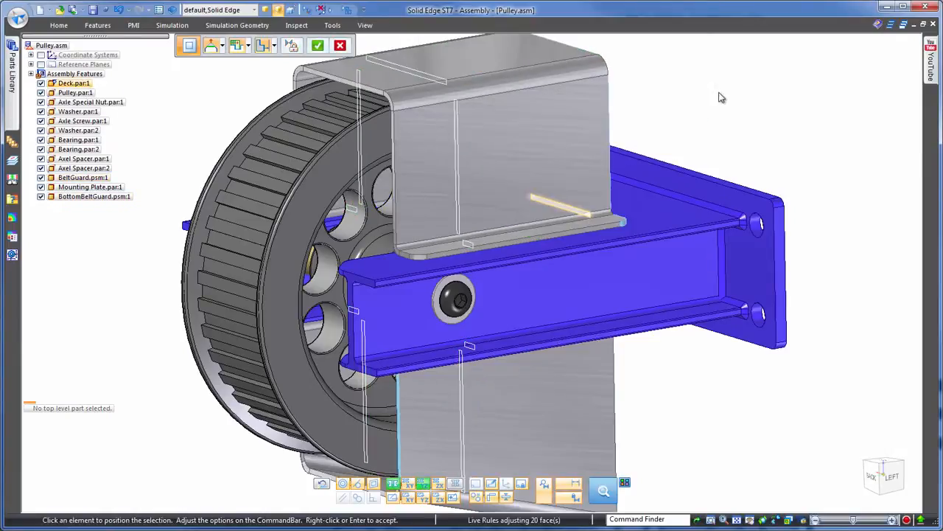
{"action": "key", "text": "ctrl+l"}
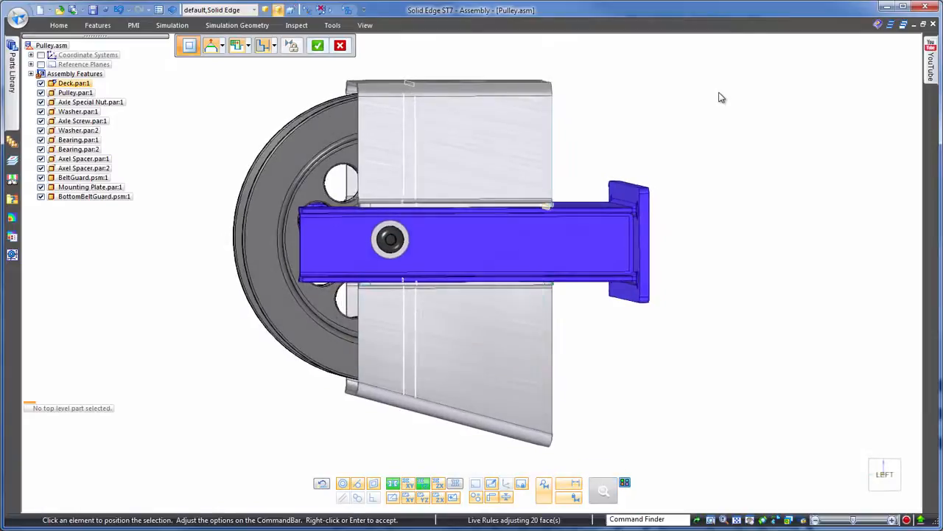
{"action": "right_click", "coordinate": [719, 94]}
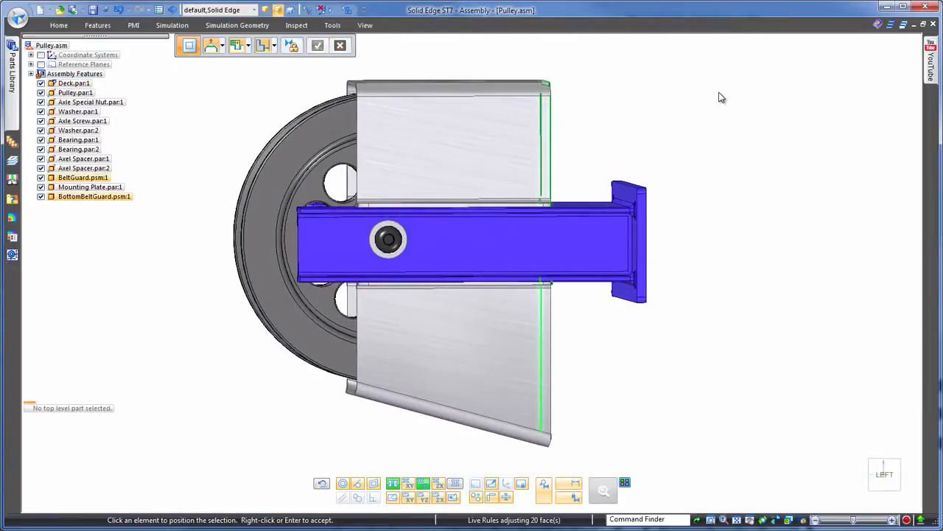
{"action": "key", "text": "Escape"}
{"action": "key", "text": "Escape"}
{"action": "key", "text": "ctrl+k"}
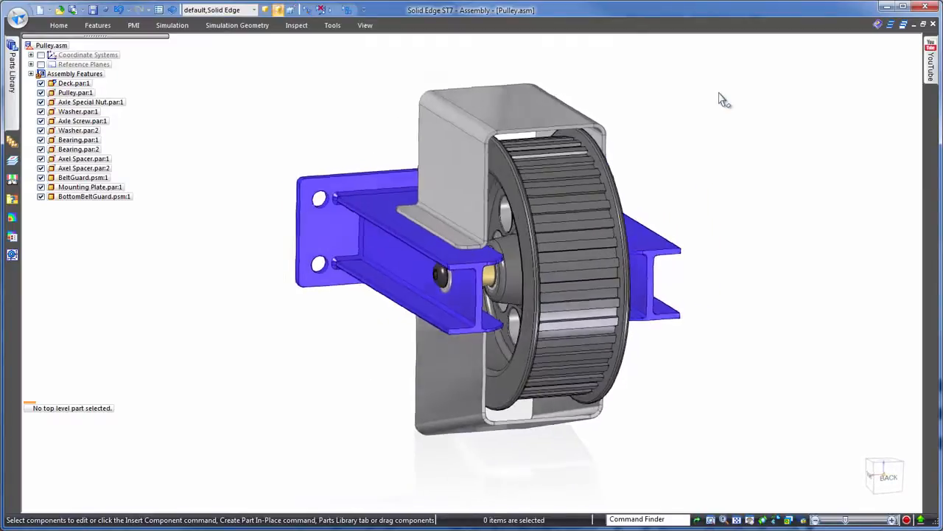